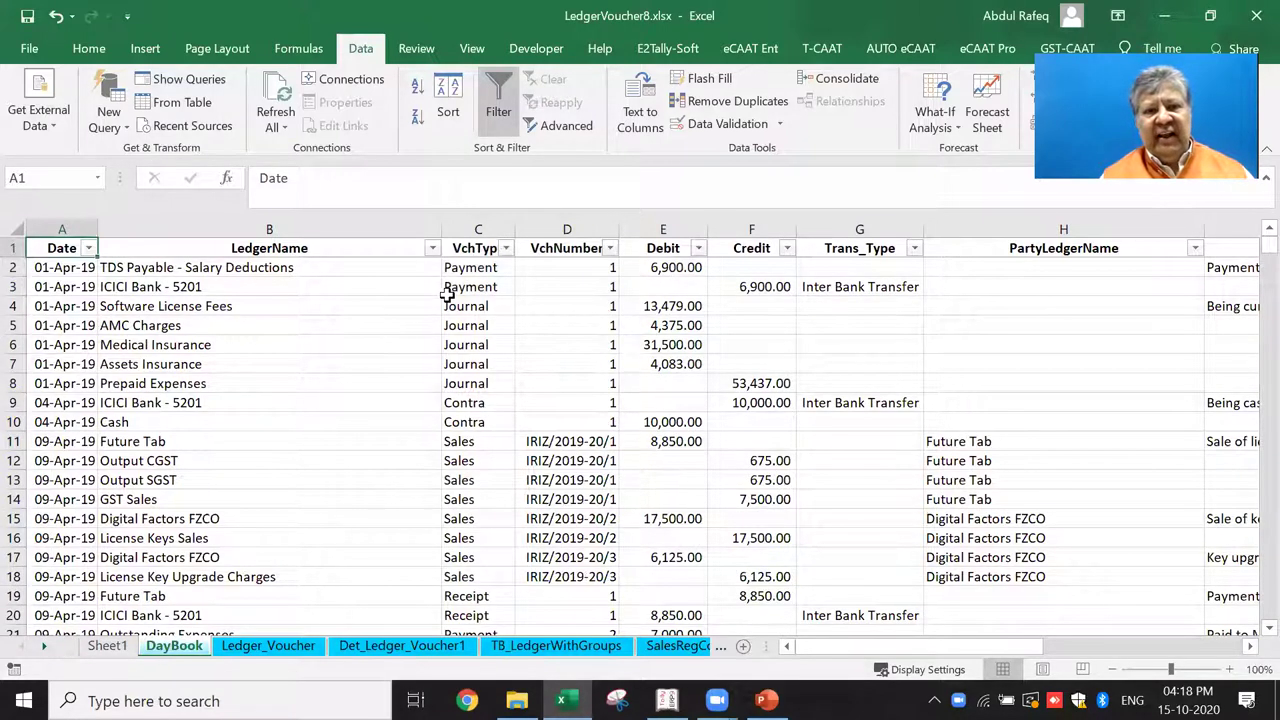
Filter the VchType column to show only Contra vouchers.
{"action": "left_click", "coordinate": [507, 249]}
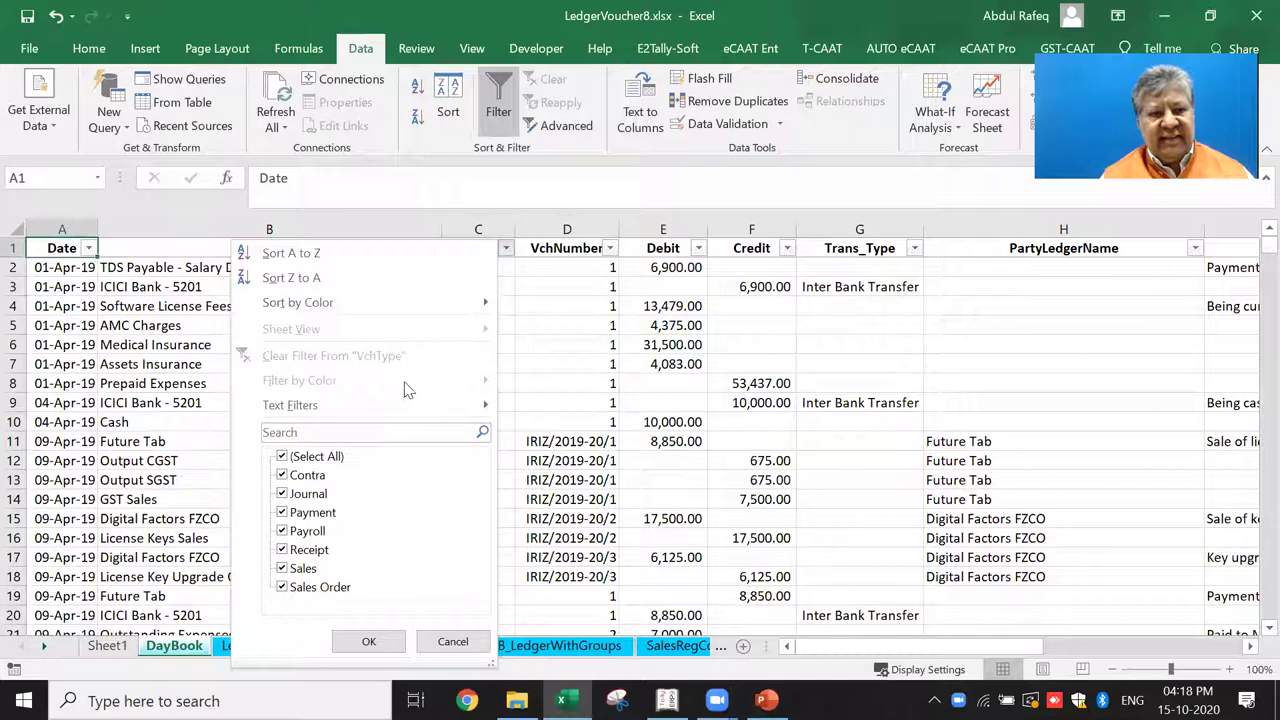
{"action": "left_click", "coordinate": [283, 462]}
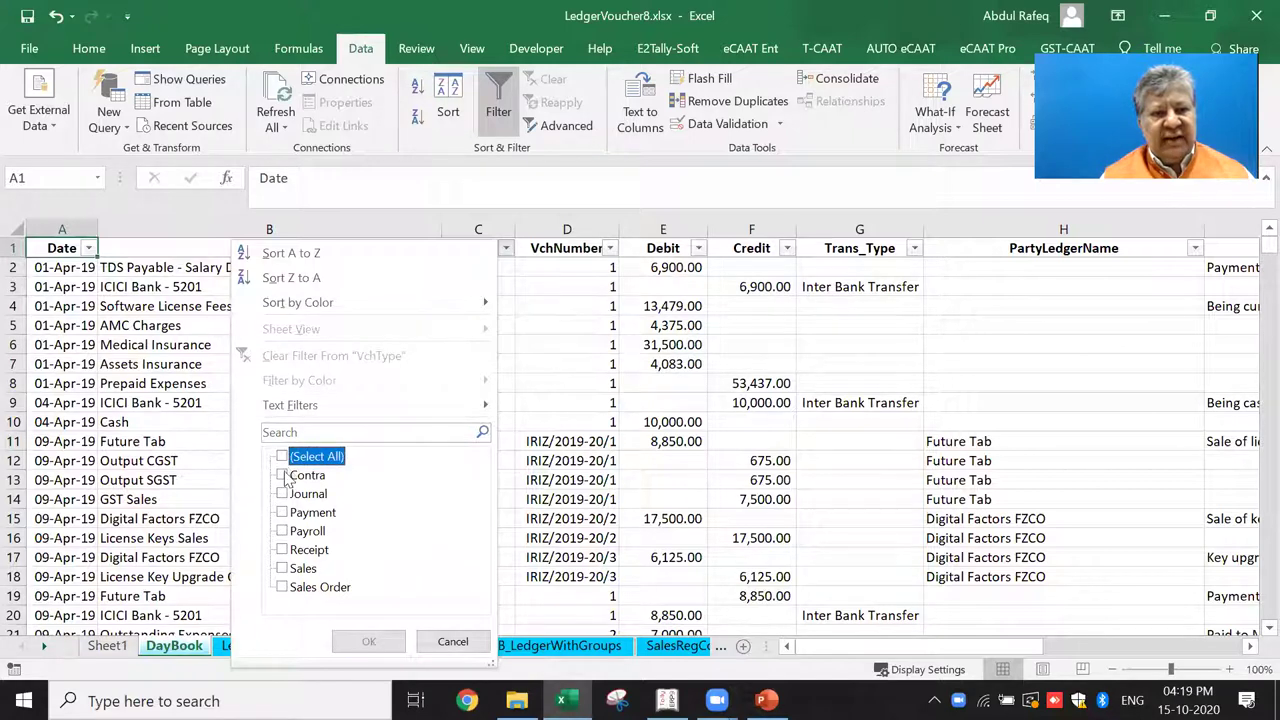
{"action": "left_click", "coordinate": [284, 476]}
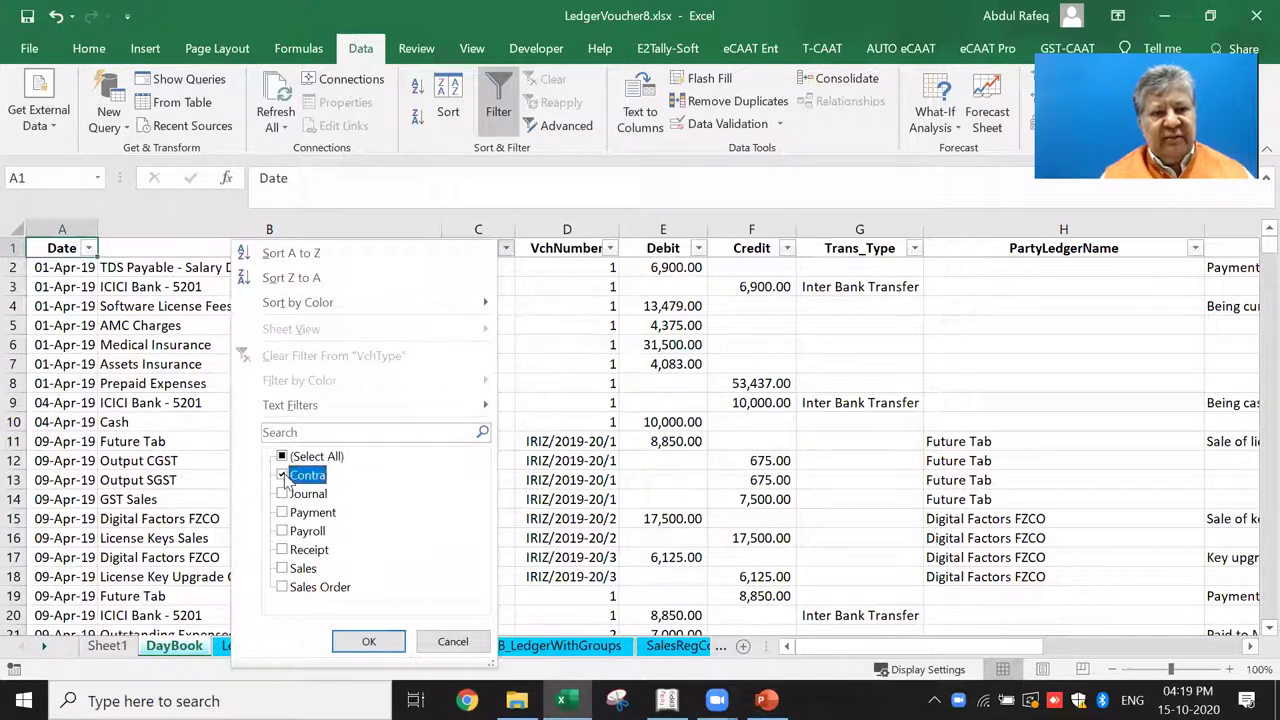
{"action": "left_click", "coordinate": [376, 645]}
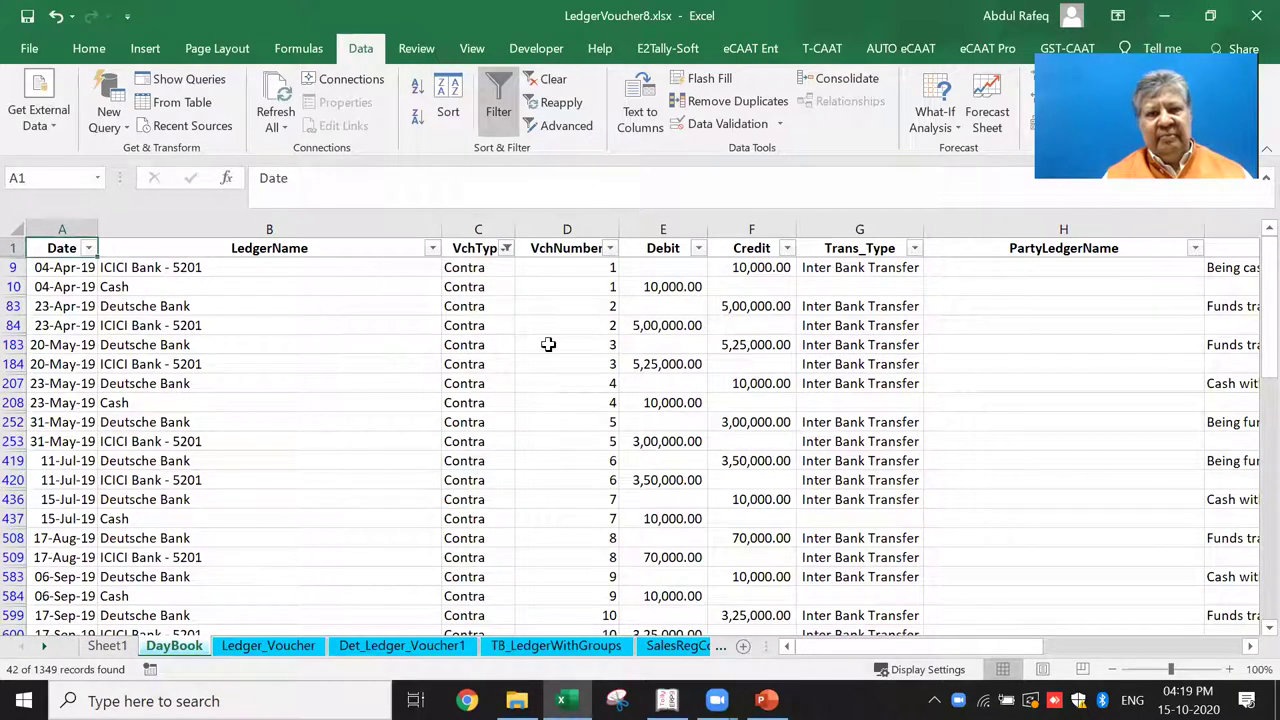
Browse the filtered Contra rows from cell B183 down to the last entry.
{"action": "left_click", "coordinate": [280, 348]}
{"action": "key", "text": "Down"}
{"action": "key", "text": "Down"}
{"action": "key", "text": "Down"}
{"action": "key", "text": "Down"}
{"action": "key", "text": "Down"}
{"action": "key", "text": "Down"}
{"action": "key", "text": "Down"}
{"action": "key", "text": "Down"}
{"action": "key", "text": "Down"}
{"action": "key", "text": "Down"}
{"action": "key", "text": "Down"}
{"action": "key", "text": "Down"}
{"action": "key", "text": "Down"}
{"action": "key", "text": "Down"}
{"action": "key", "text": "Down"}
{"action": "key", "text": "Down"}
{"action": "key", "text": "Down"}
{"action": "key", "text": "Down"}
{"action": "key", "text": "Down"}
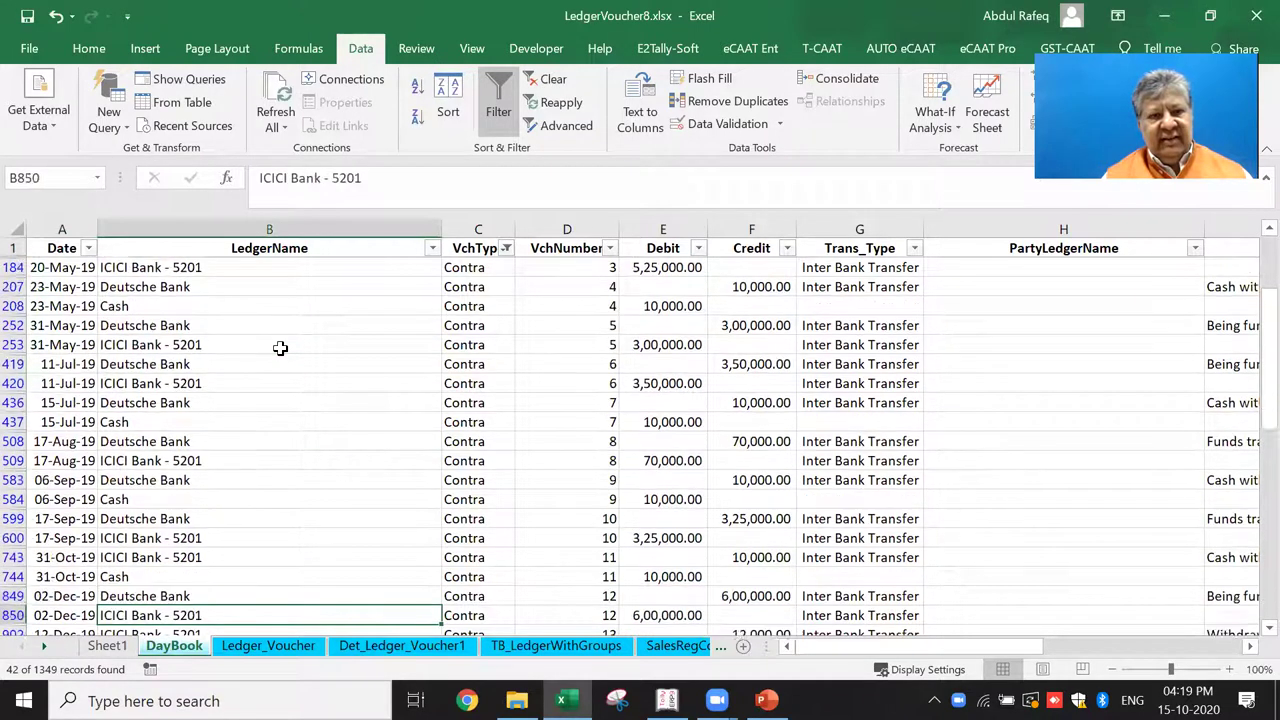
{"action": "key", "text": "Down"}
{"action": "key", "text": "Down"}
{"action": "key", "text": "Down"}
{"action": "key", "text": "Down"}
{"action": "key", "text": "Down"}
{"action": "key", "text": "Down"}
{"action": "key", "text": "Down"}
{"action": "key", "text": "Down"}
{"action": "key", "text": "Down"}
{"action": "key", "text": "Down"}
{"action": "key", "text": "Down"}
{"action": "key", "text": "Down"}
{"action": "key", "text": "Down"}
{"action": "key", "text": "Down"}
{"action": "key", "text": "Down"}
{"action": "key", "text": "Down"}
{"action": "key", "text": "Down"}
{"action": "key", "text": "Down"}
{"action": "key", "text": "Down"}
{"action": "key", "text": "Down"}
{"action": "key", "text": "Up"}
{"action": "key", "text": "Up"}
{"action": "key", "text": "Up"}
{"action": "key", "text": "Up"}
{"action": "key", "text": "Up"}
{"action": "key", "text": "Up"}
{"action": "key", "text": "Up"}
{"action": "key", "text": "Up"}
{"action": "key", "text": "Up"}
{"action": "key", "text": "Up"}
{"action": "key", "text": "Up"}
{"action": "key", "text": "Up"}
{"action": "key", "text": "Up"}
{"action": "key", "text": "Up"}
{"action": "key", "text": "Up"}
{"action": "key", "text": "Up"}
{"action": "key", "text": "Up"}
{"action": "key", "text": "Up"}
{"action": "key", "text": "Up"}
{"action": "key", "text": "Up"}
{"action": "key", "text": "Up"}
{"action": "key", "text": "Up"}
{"action": "key", "text": "Up"}
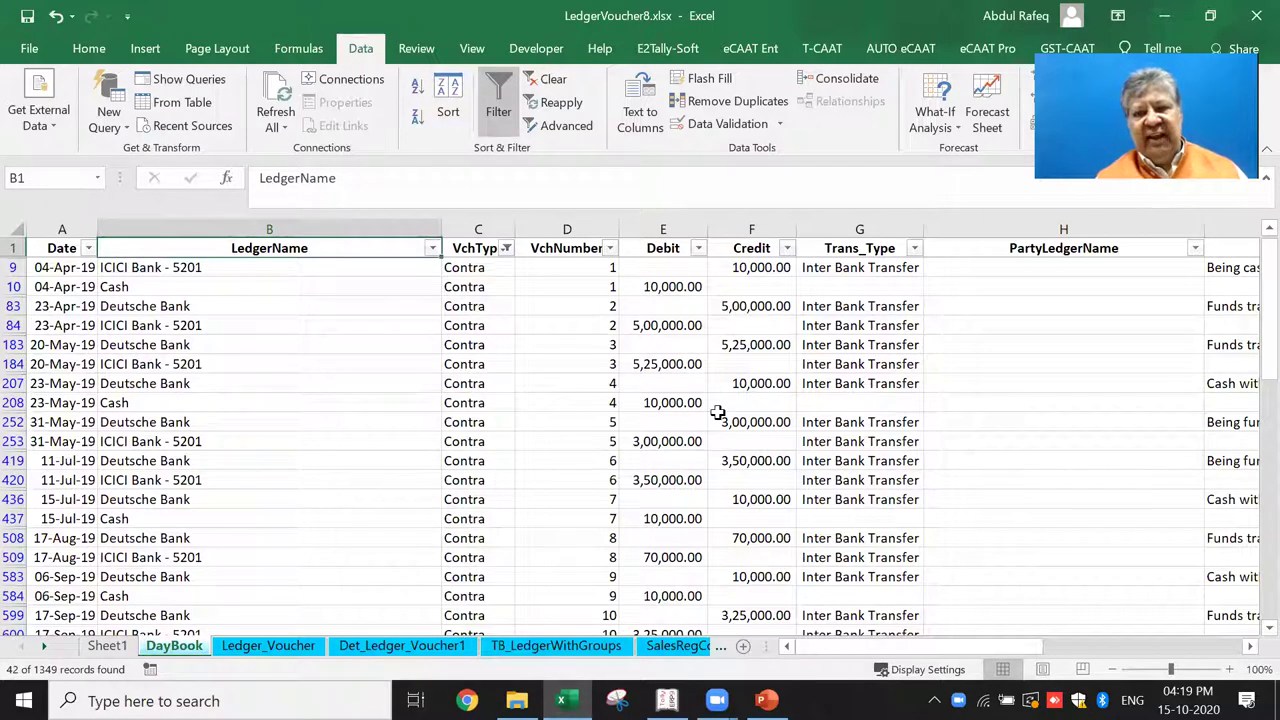
Scroll right to column I Narration, select blank cell I208, and show the T-CAAT commands.
{"action": "left_click", "coordinate": [1250, 647]}
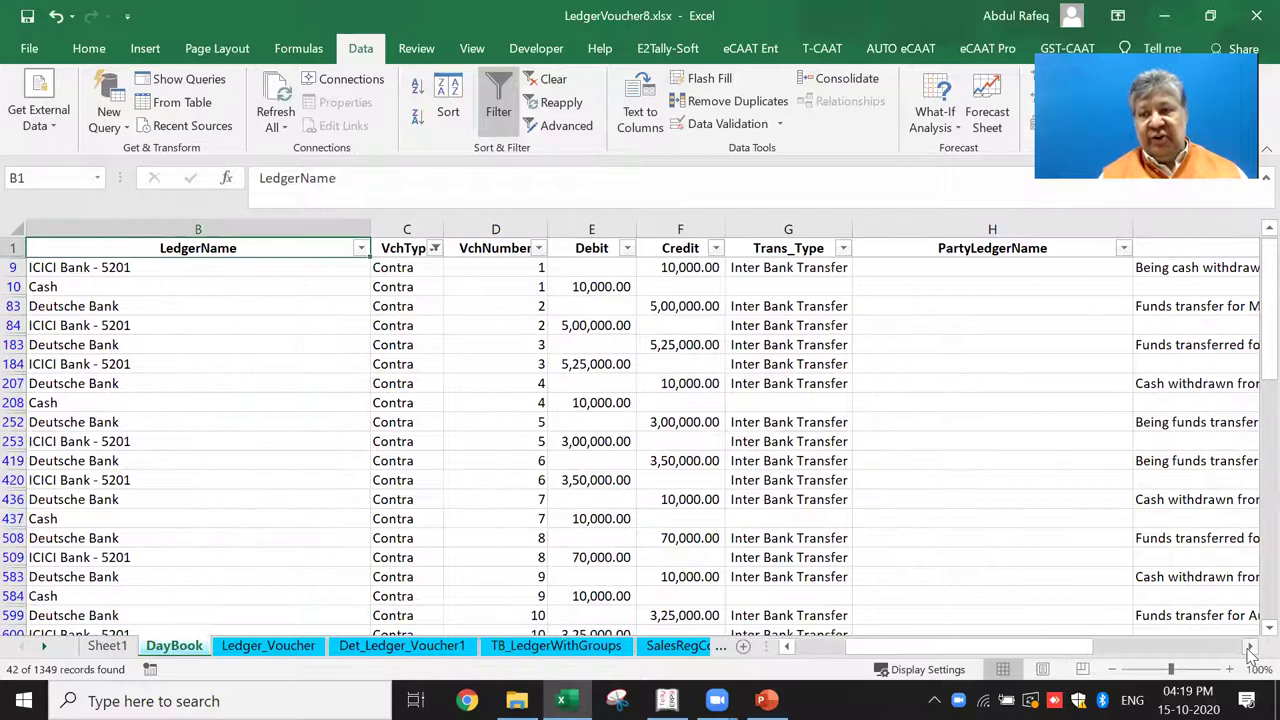
{"action": "left_click", "coordinate": [1250, 647]}
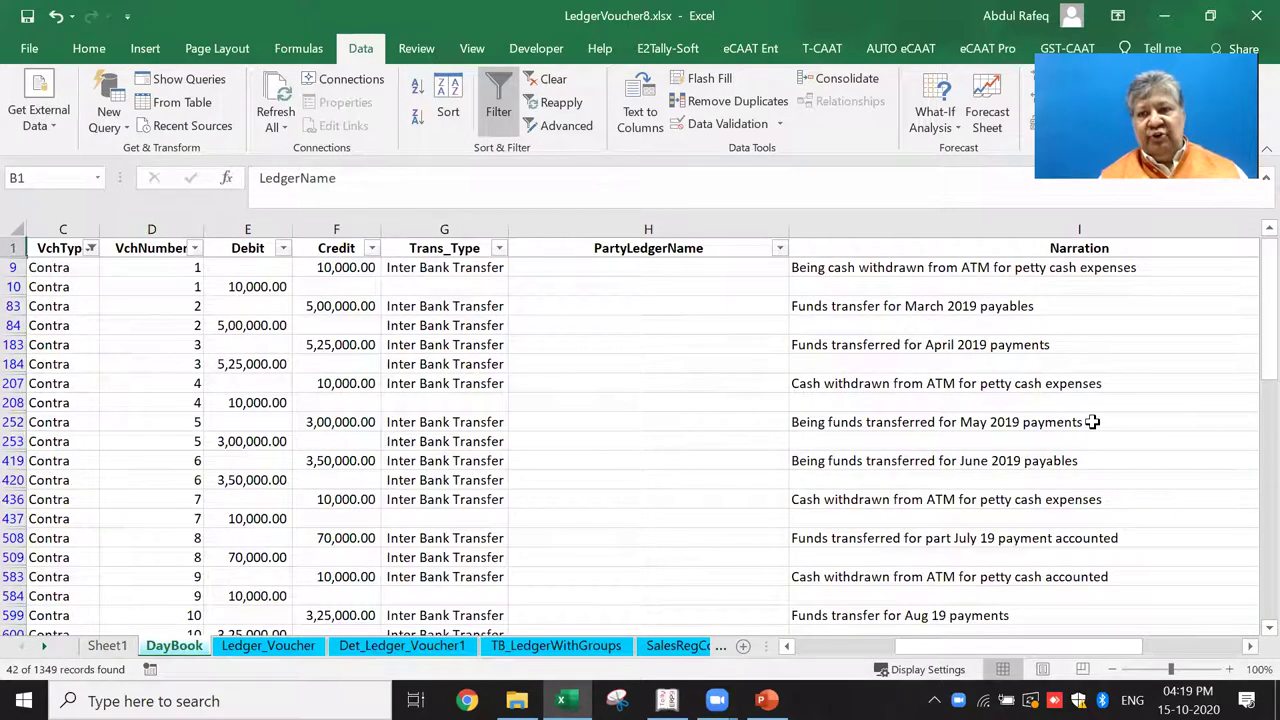
{"action": "left_click", "coordinate": [1071, 256]}
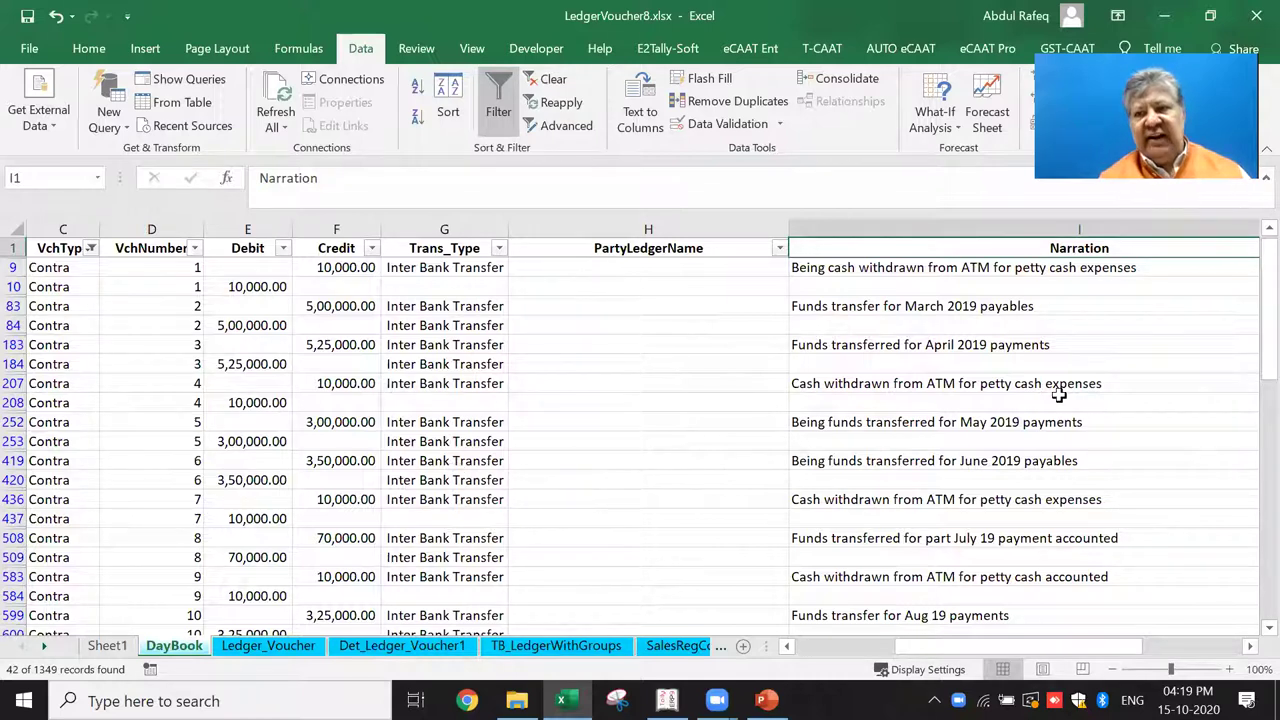
{"action": "left_click", "coordinate": [927, 400]}
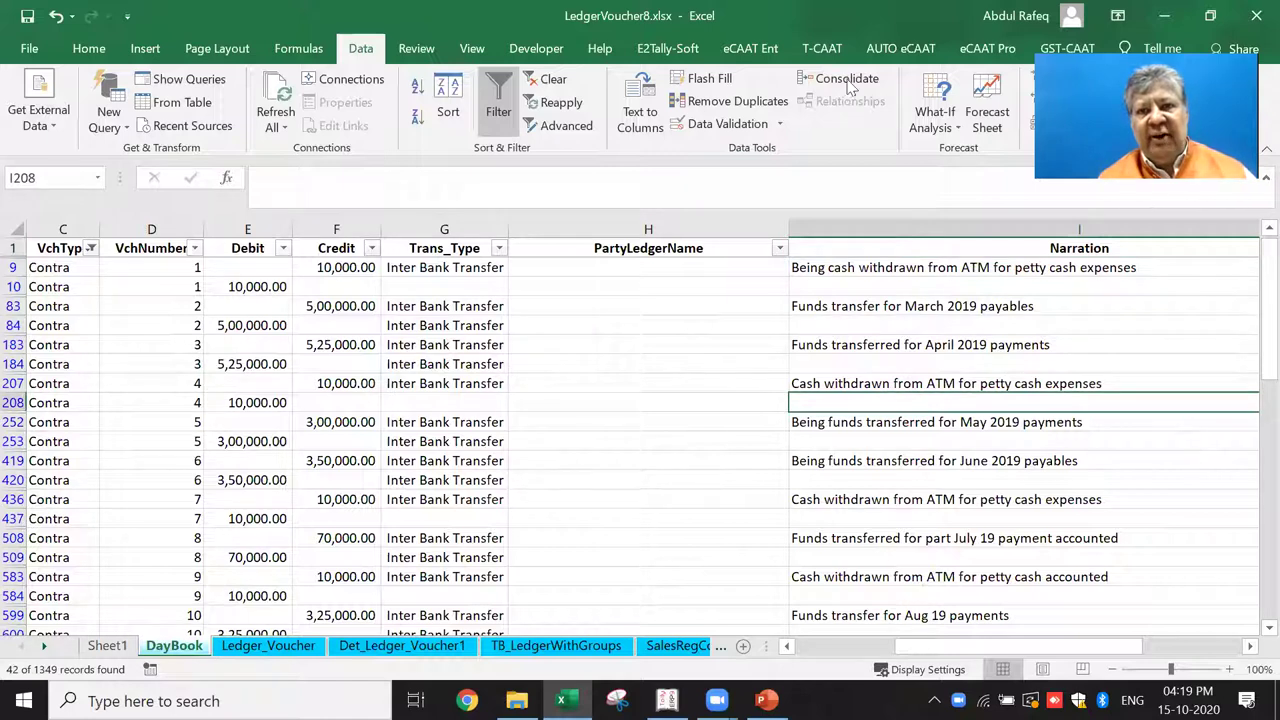
{"action": "left_click", "coordinate": [823, 50]}
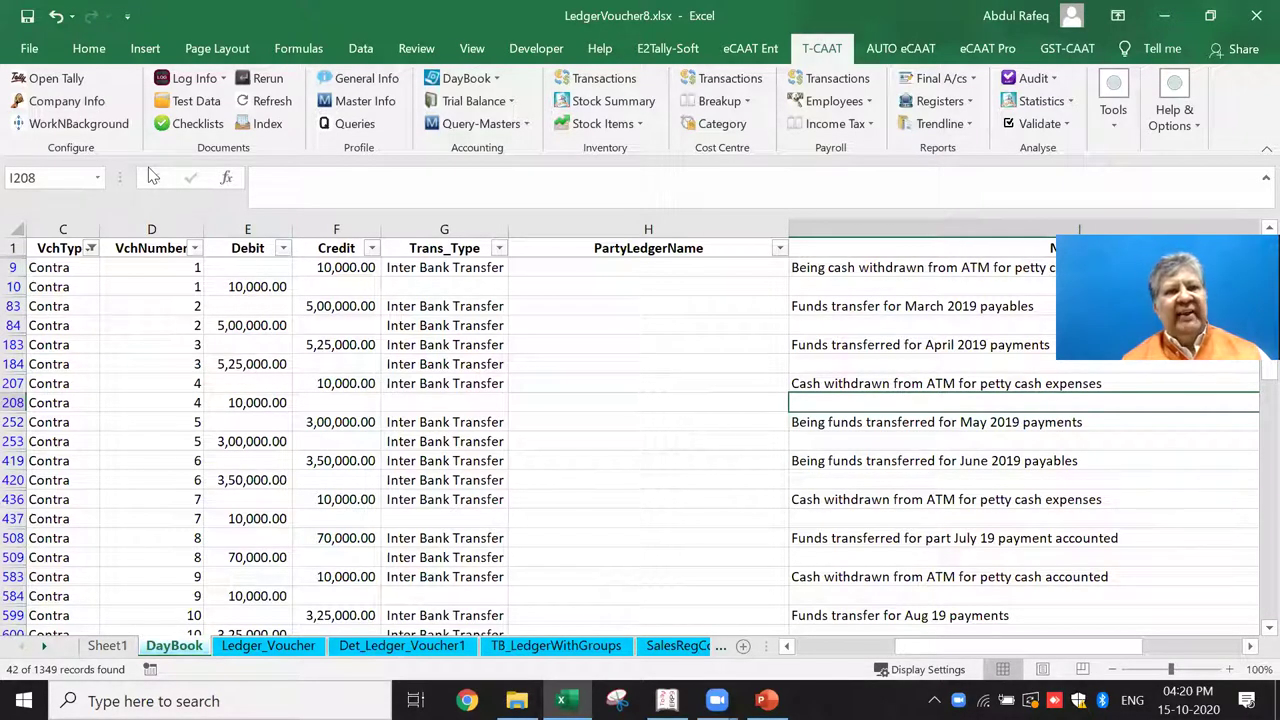
{"action": "left_click", "coordinate": [221, 87]}
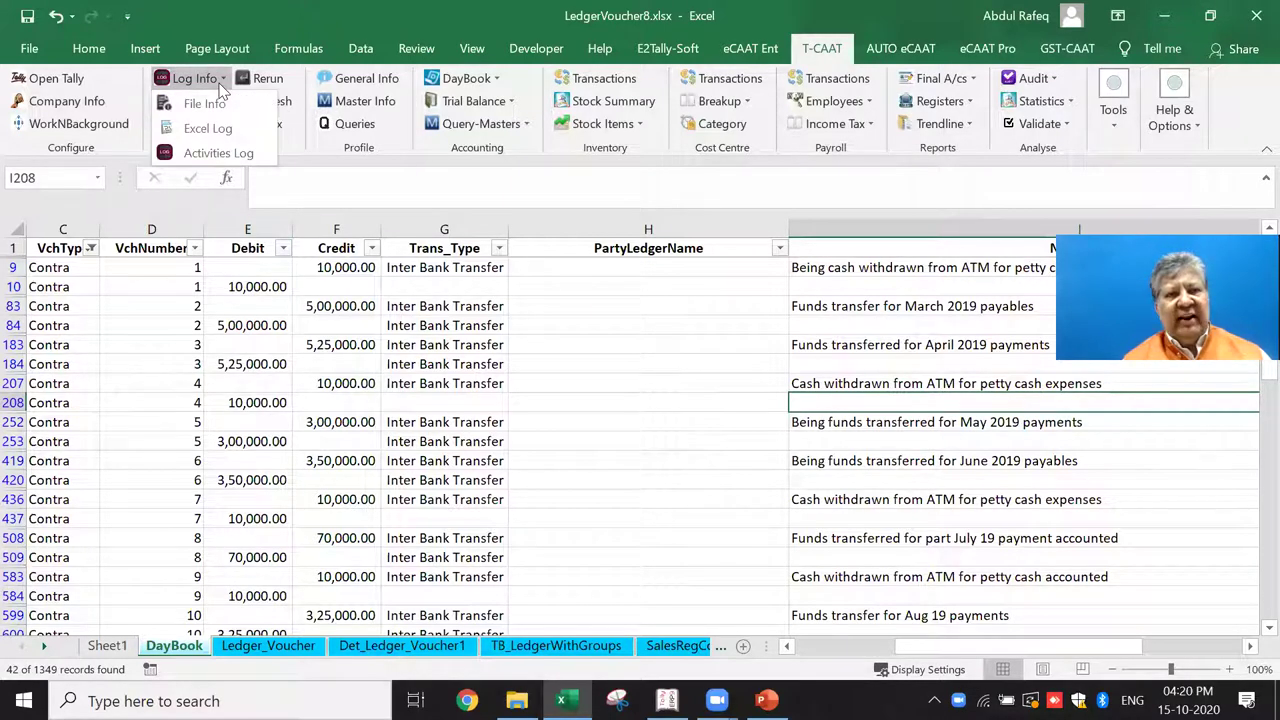
{"action": "left_click", "coordinate": [212, 104]}
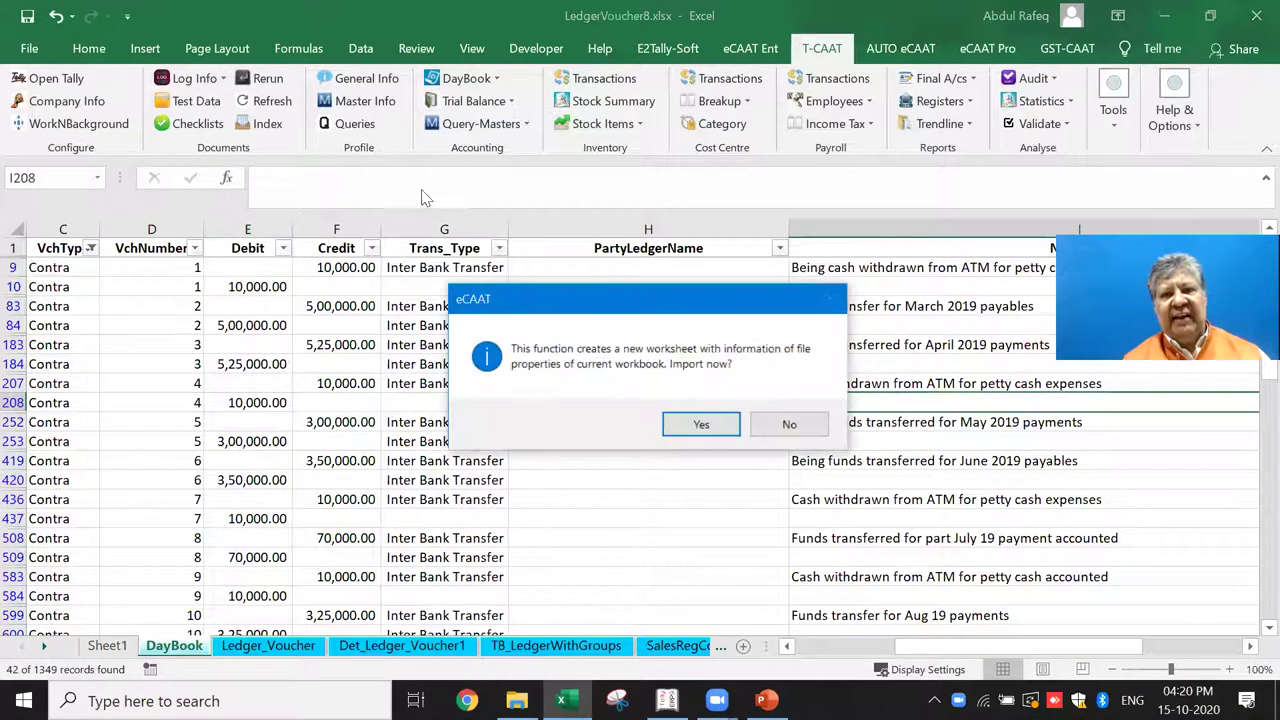
{"action": "left_click", "coordinate": [786, 426]}
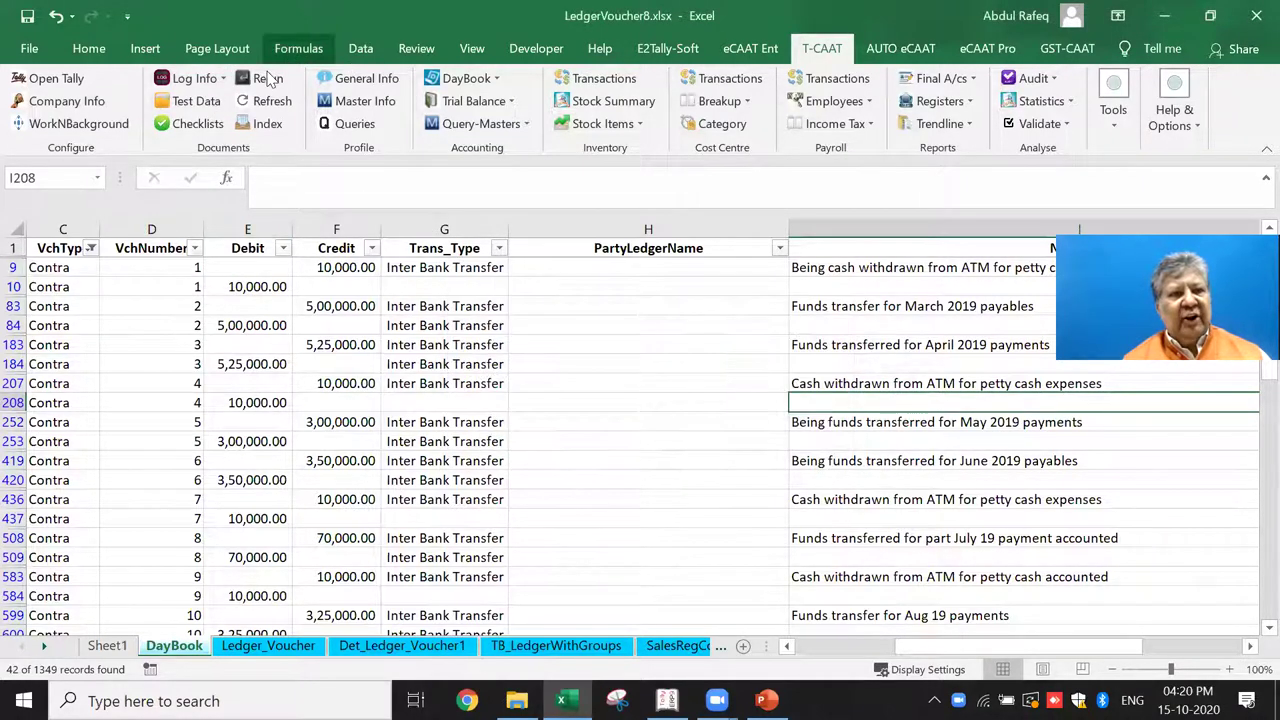
{"action": "left_click", "coordinate": [224, 80]}
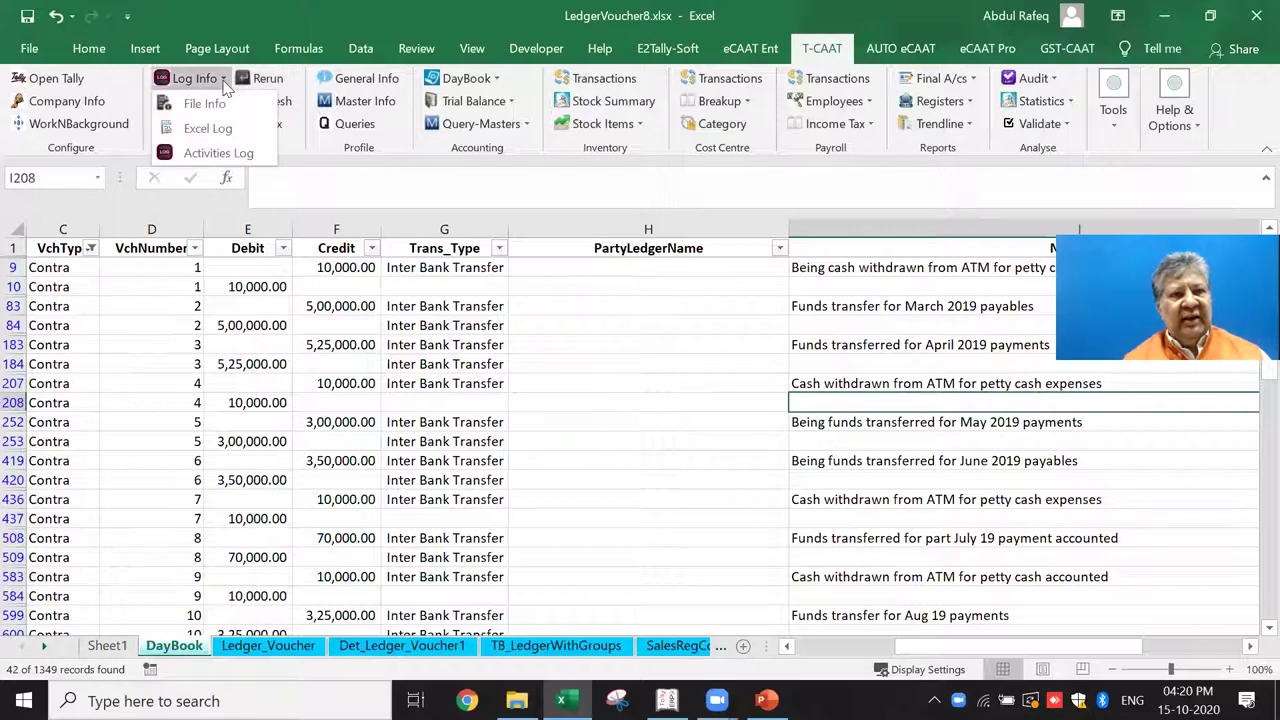
{"action": "left_click", "coordinate": [224, 129]}
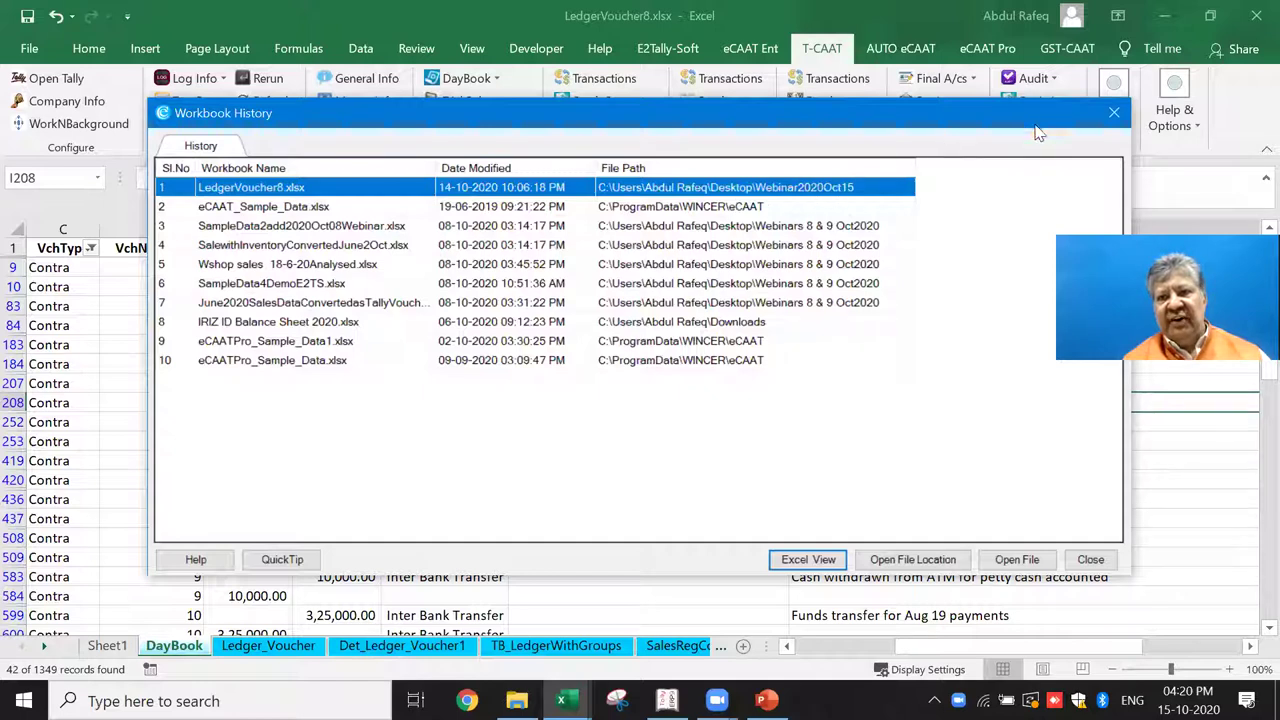
{"action": "left_click", "coordinate": [1114, 113]}
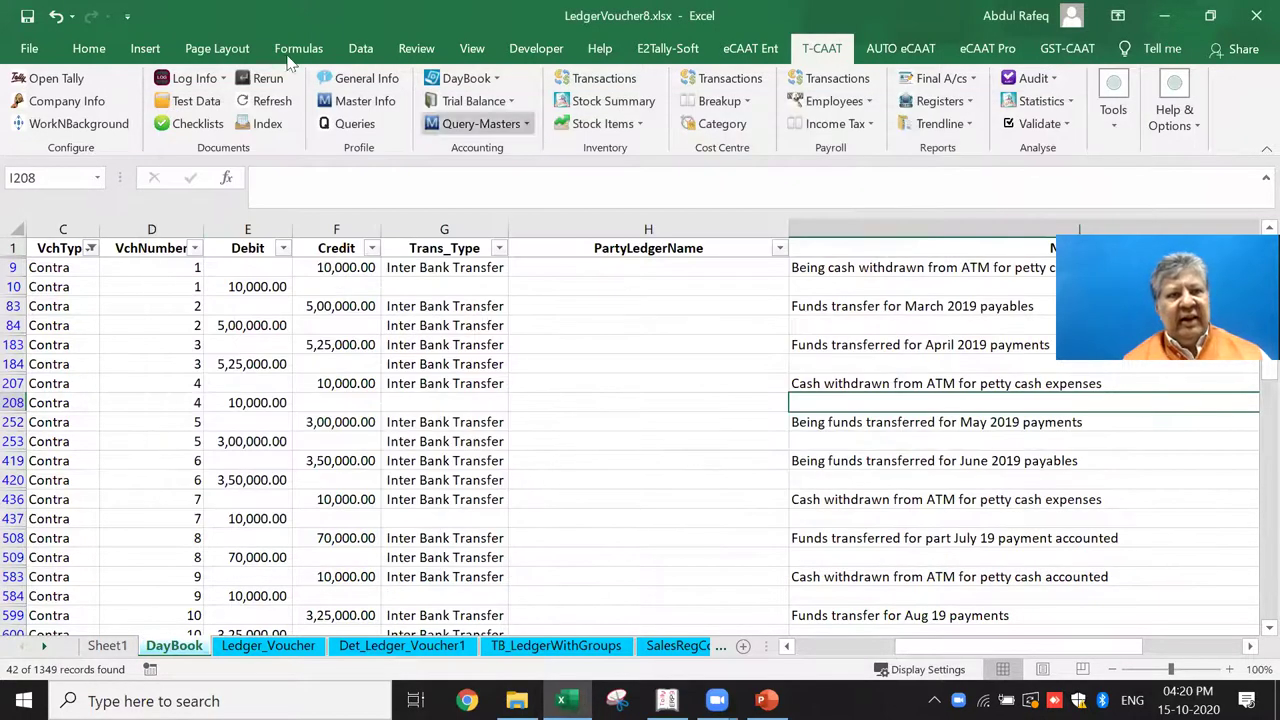
{"action": "left_click", "coordinate": [214, 80]}
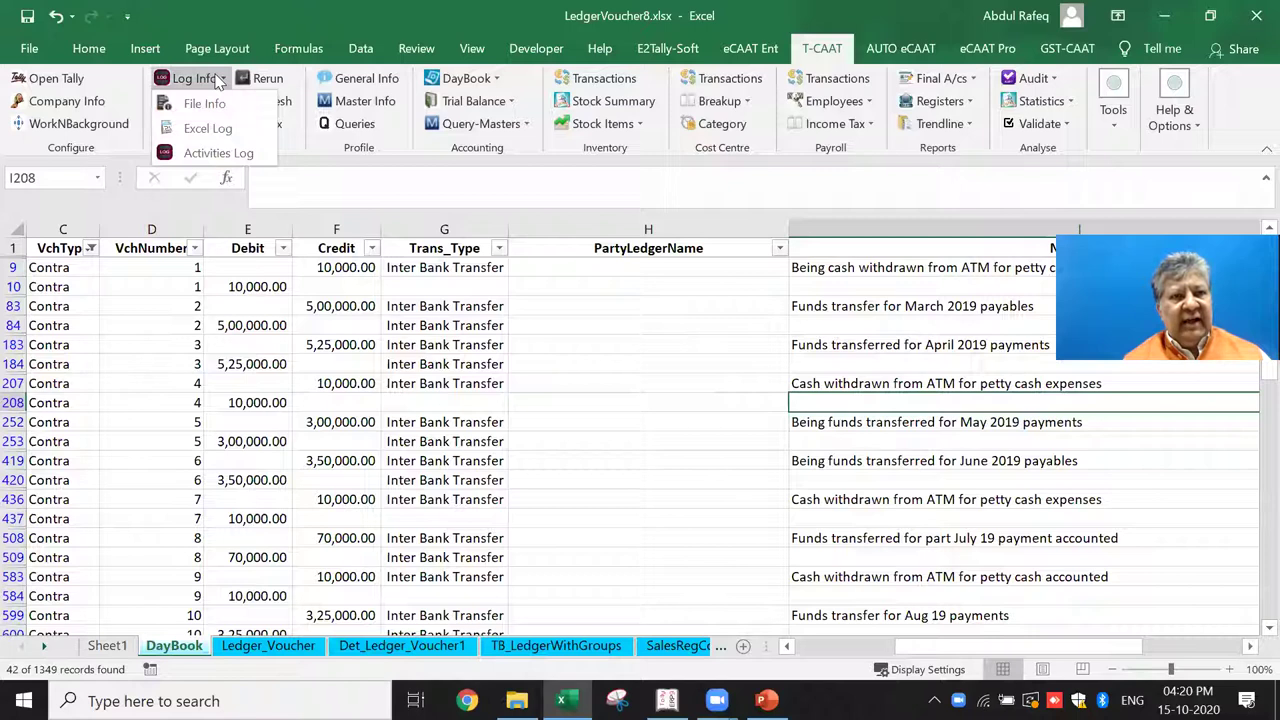
{"action": "left_click", "coordinate": [231, 154]}
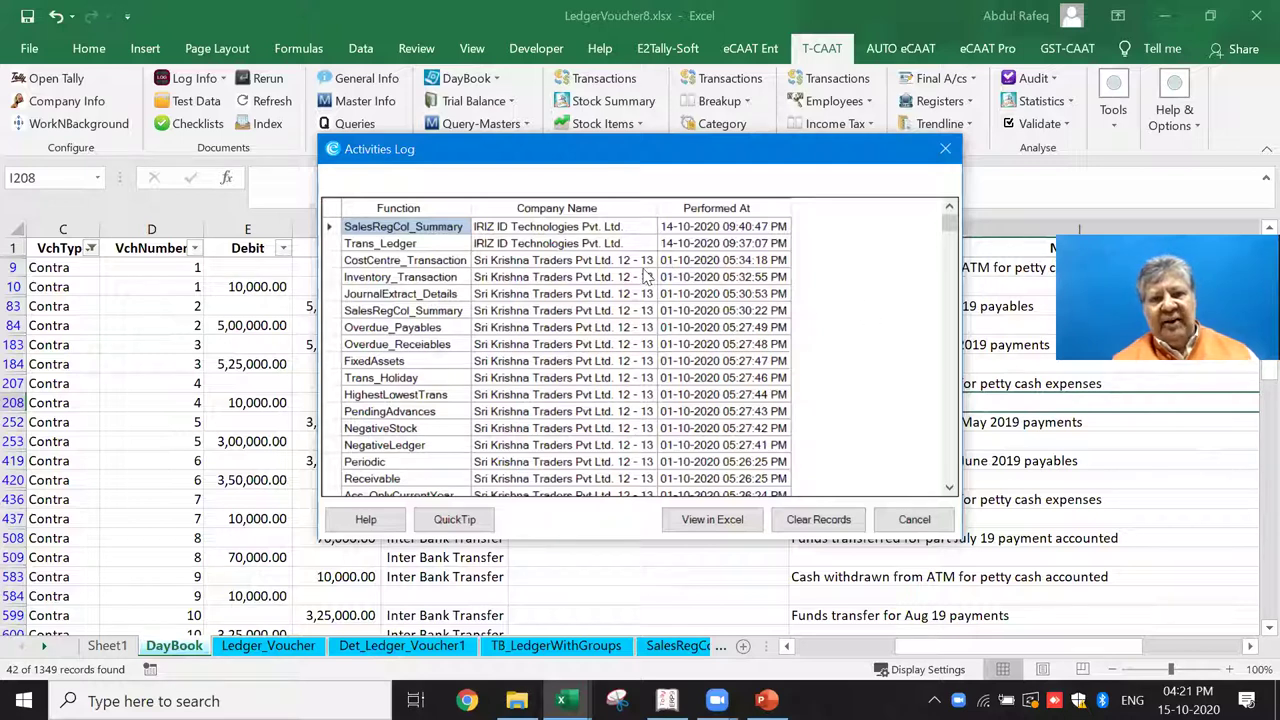
{"action": "left_click", "coordinate": [563, 231]}
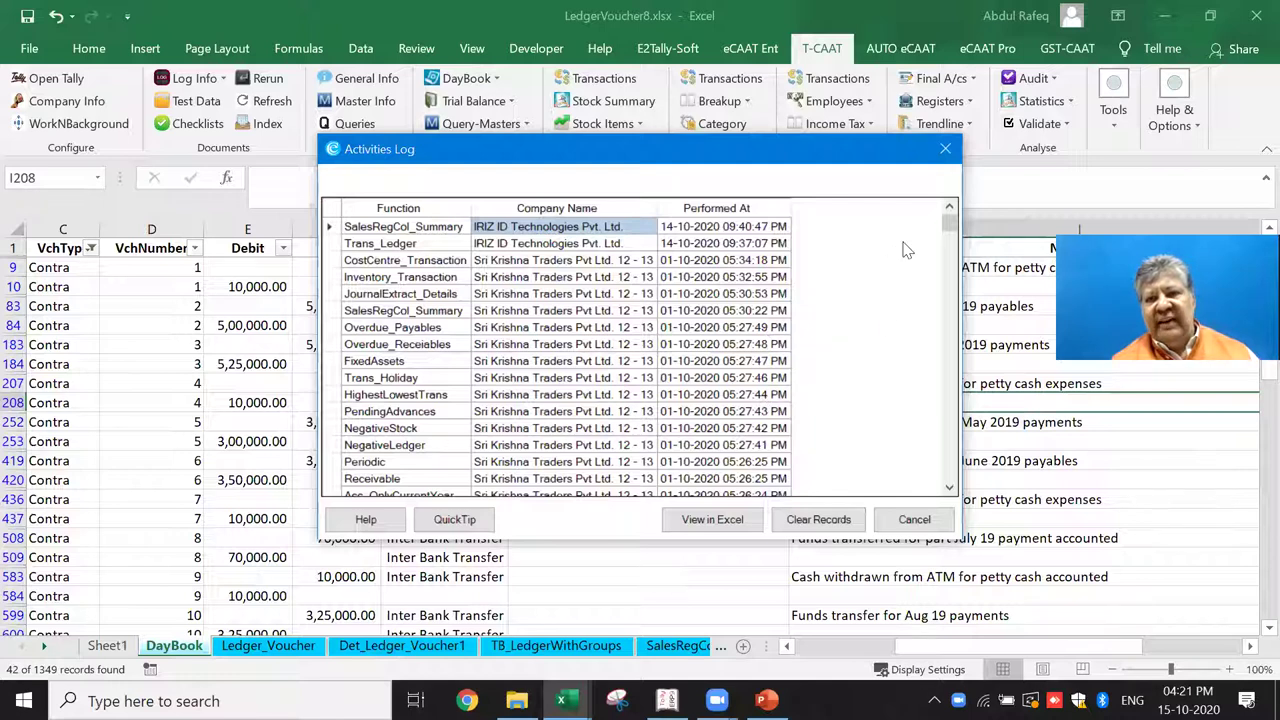
{"action": "mouse_move", "coordinate": [953, 230]}
{"action": "left_mouse_down"}
{"action": "mouse_move", "coordinate": [952, 265]}
{"action": "mouse_move", "coordinate": [955, 228]}
{"action": "left_mouse_up"}
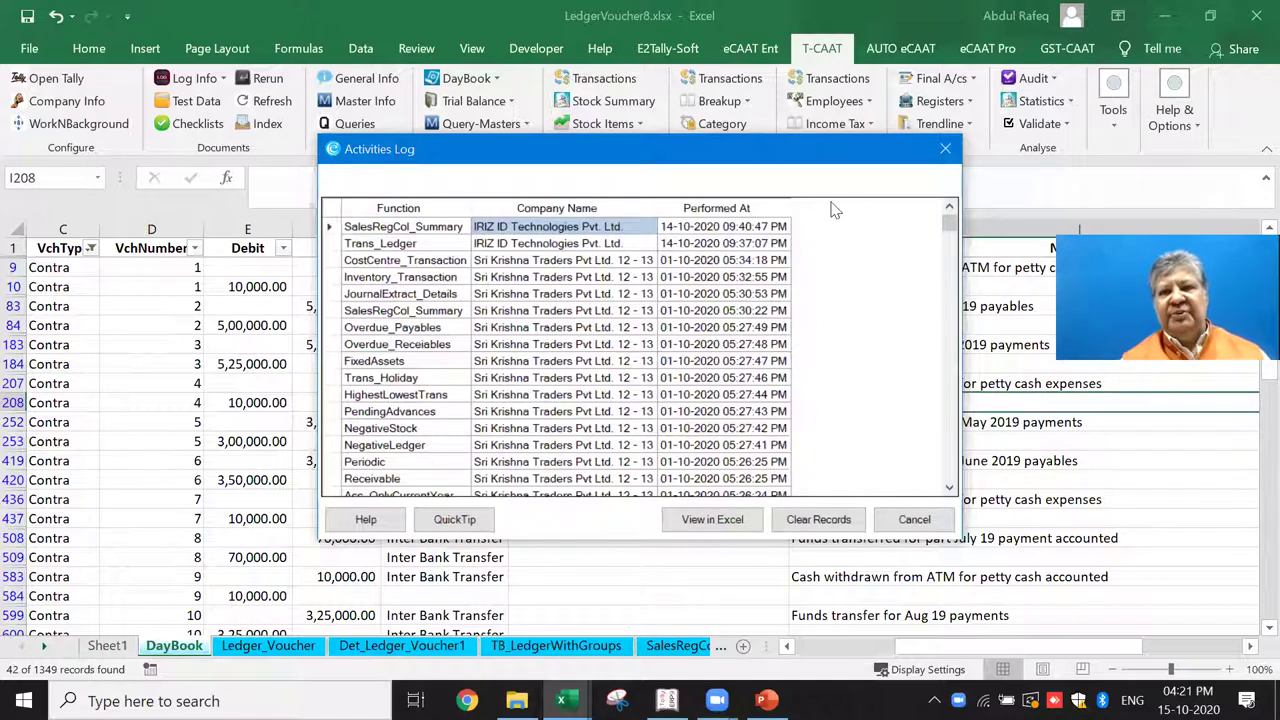
{"action": "left_click", "coordinate": [946, 152]}
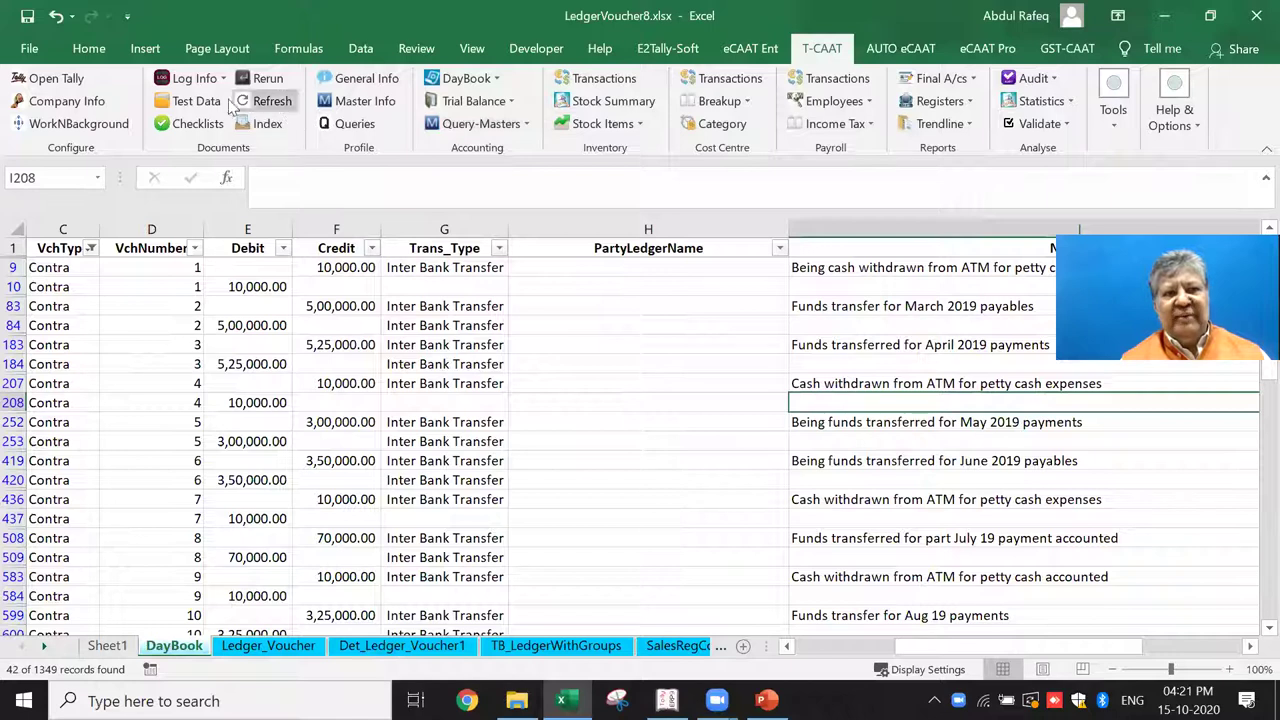
Generate the T-CAAT IndexSheet listing each worksheet's row, column and cell counts.
{"action": "left_click", "coordinate": [285, 86]}
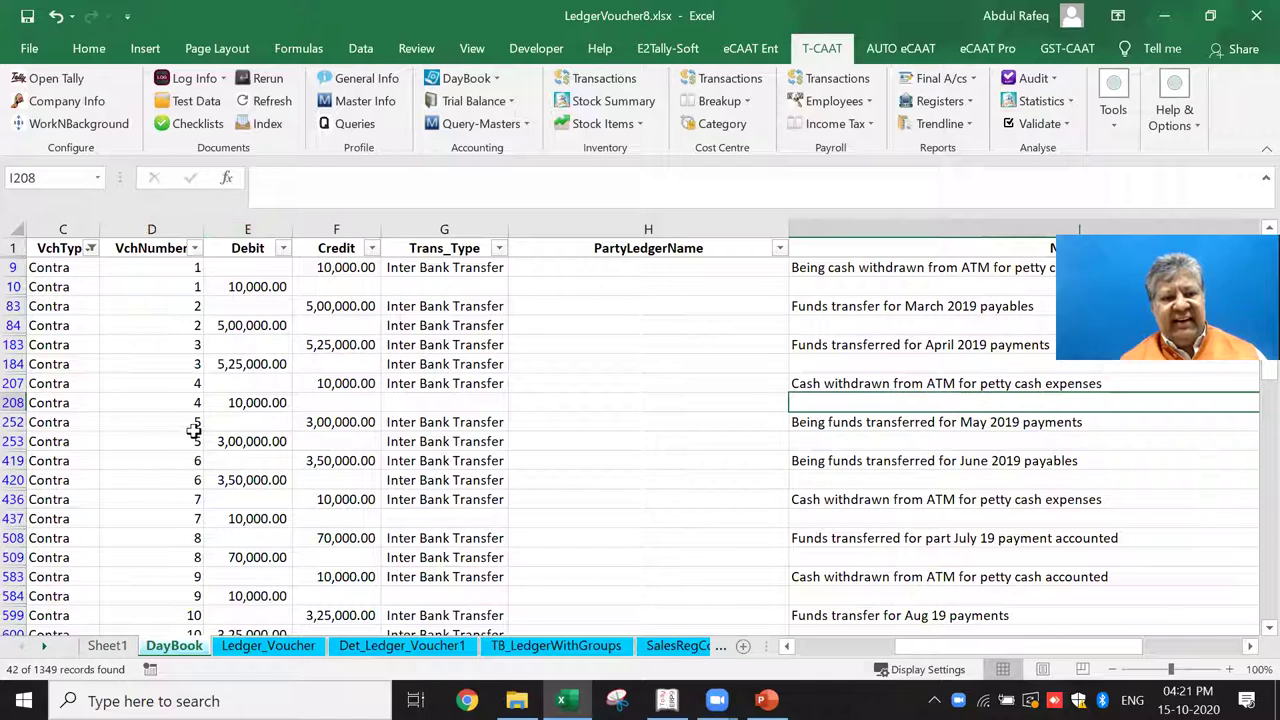
{"action": "left_click", "coordinate": [264, 124]}
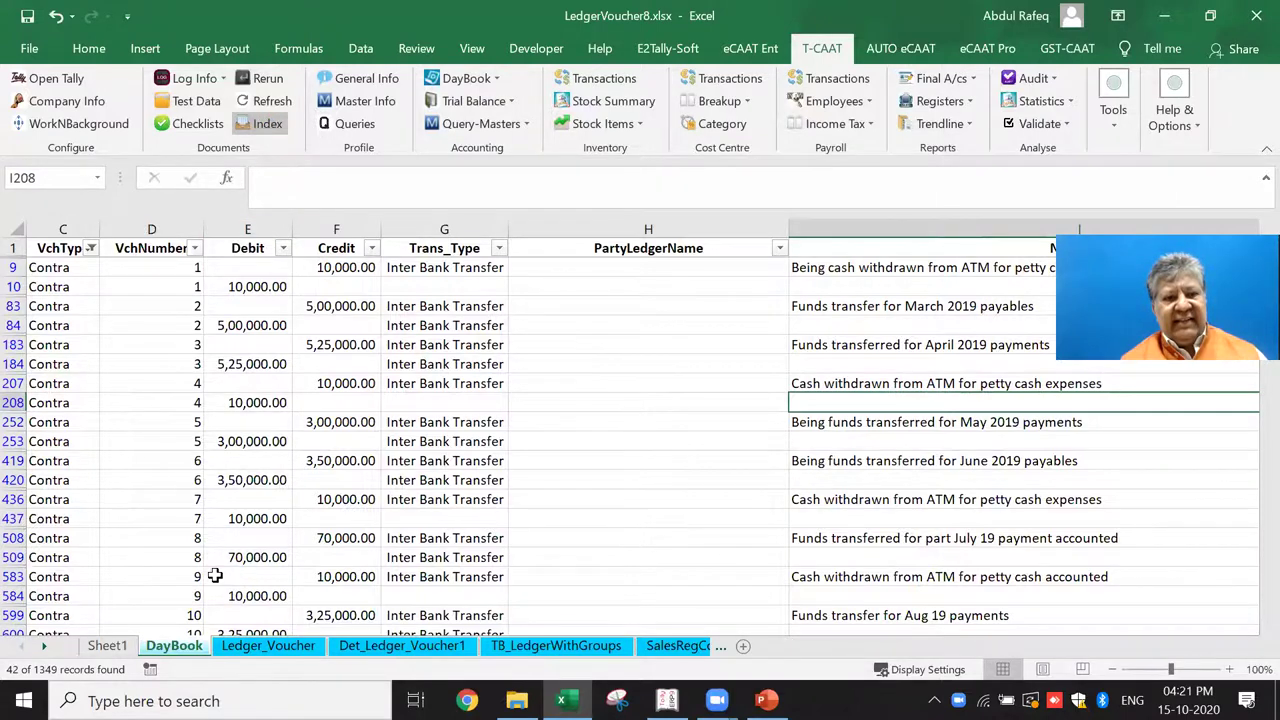